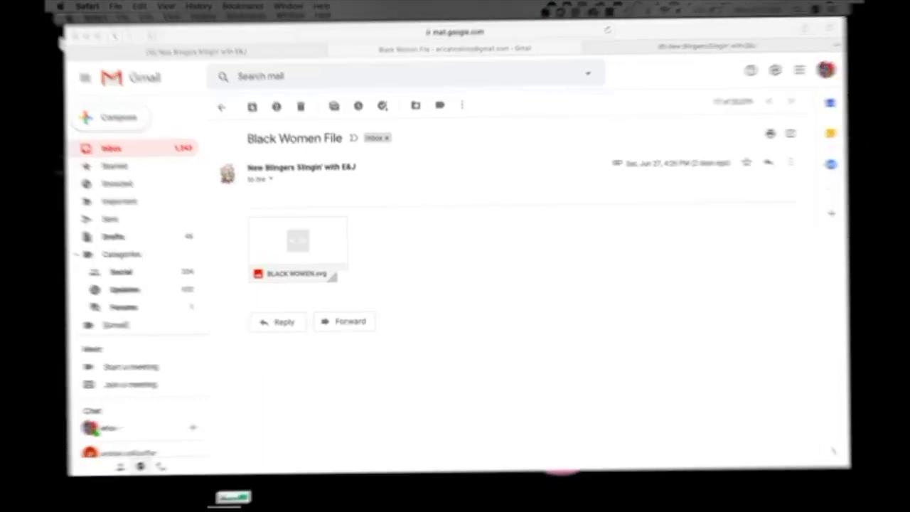
Step: Download the BLACK WOMEN.svg attachment from the Black Women File email and show the browser's downloads
click(279, 272)
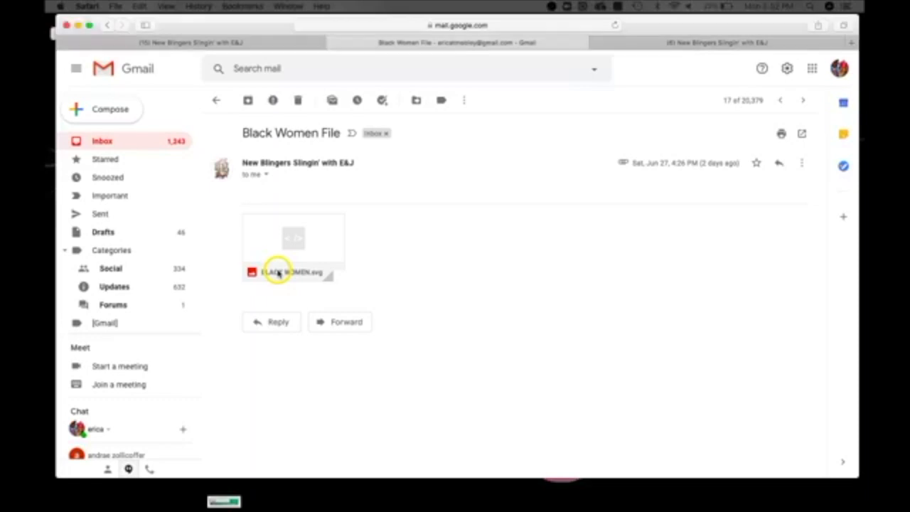
click(277, 272)
mouse_move(291, 266)
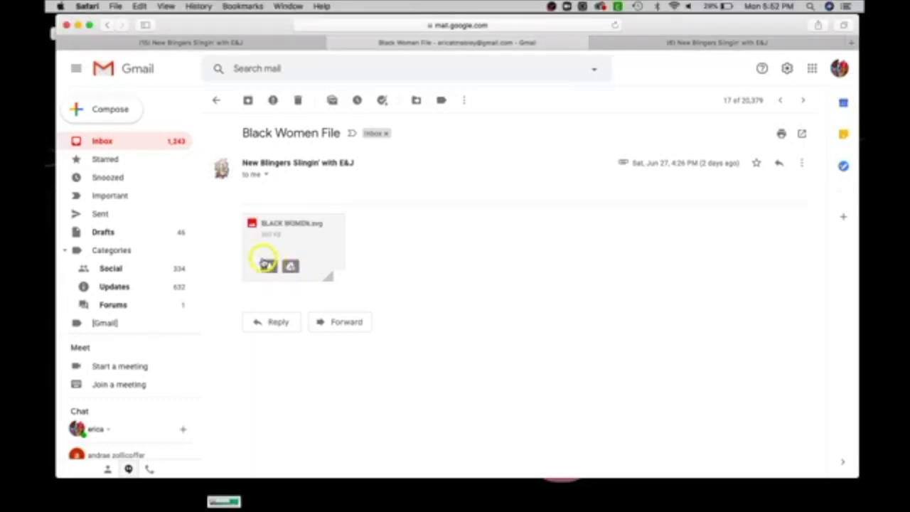
click(269, 267)
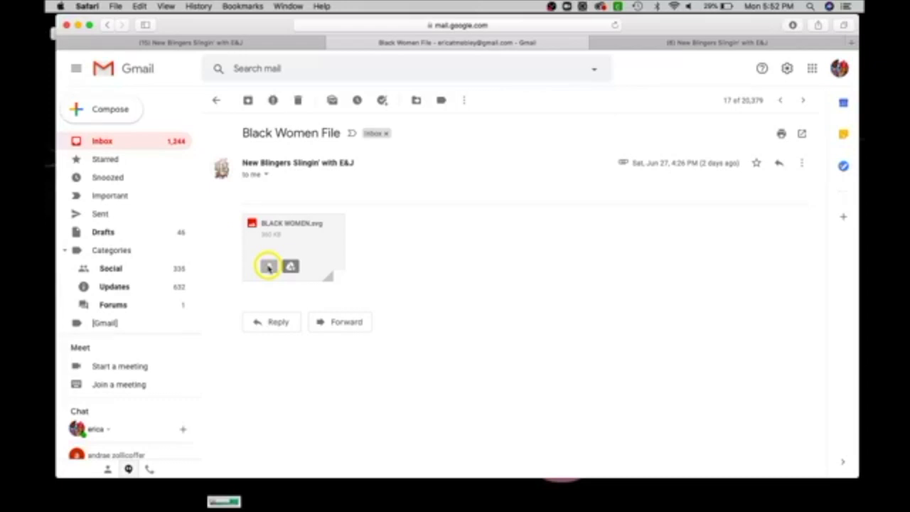
click(793, 26)
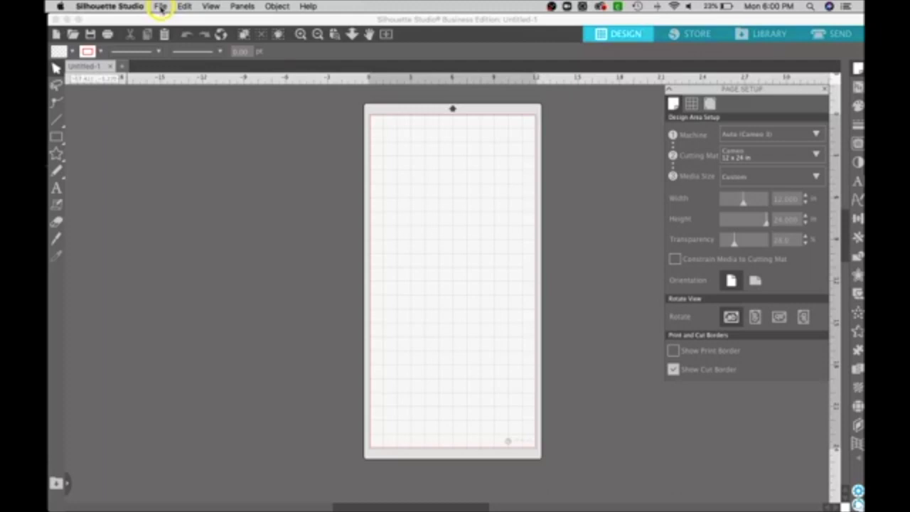
Step: Switch to Silhouette Studio and open BLACK WOMEN.svg from the BLACK RACE FOLDER
click(161, 7)
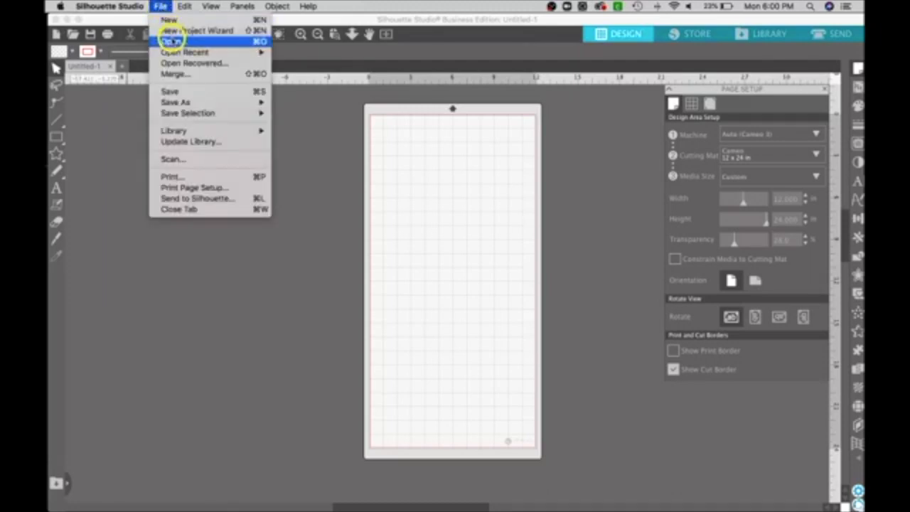
click(171, 40)
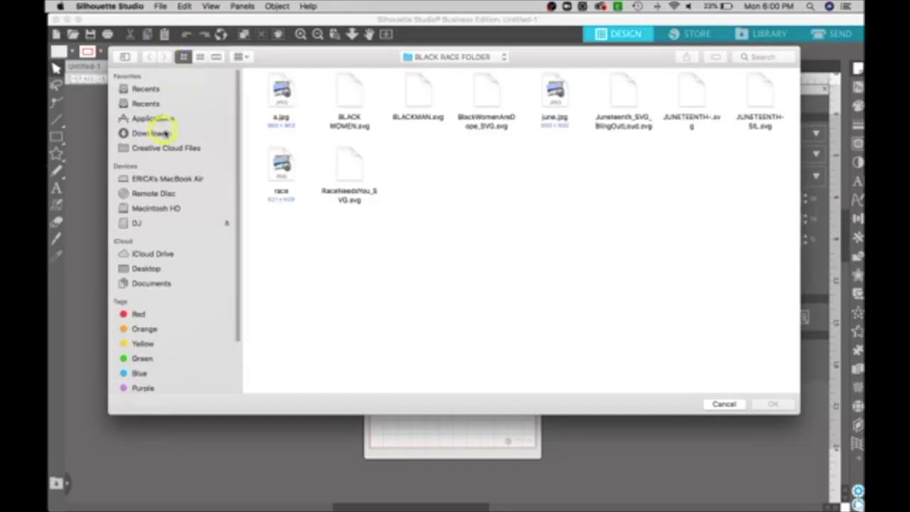
click(349, 105)
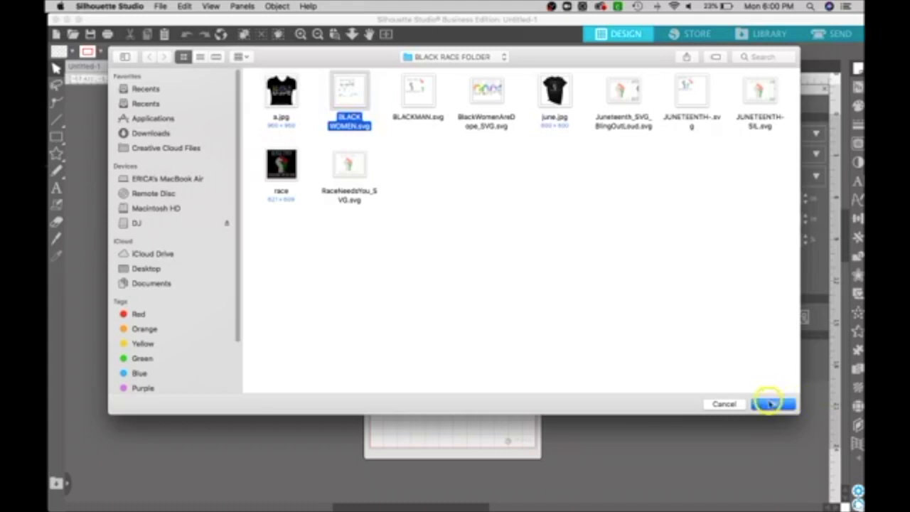
click(772, 404)
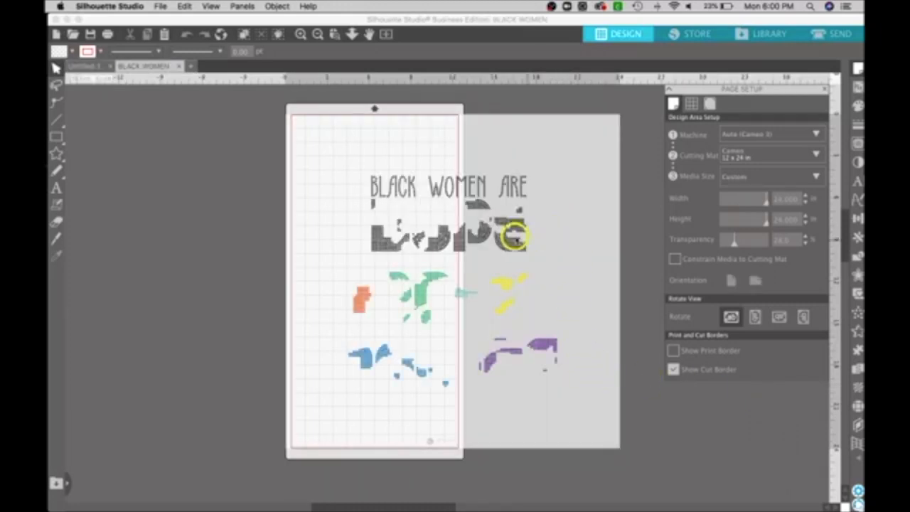
Step: Move the whole design up and left so the black lettering sits at the top of the cutting mat
drag(372, 156, 607, 416)
click(540, 364)
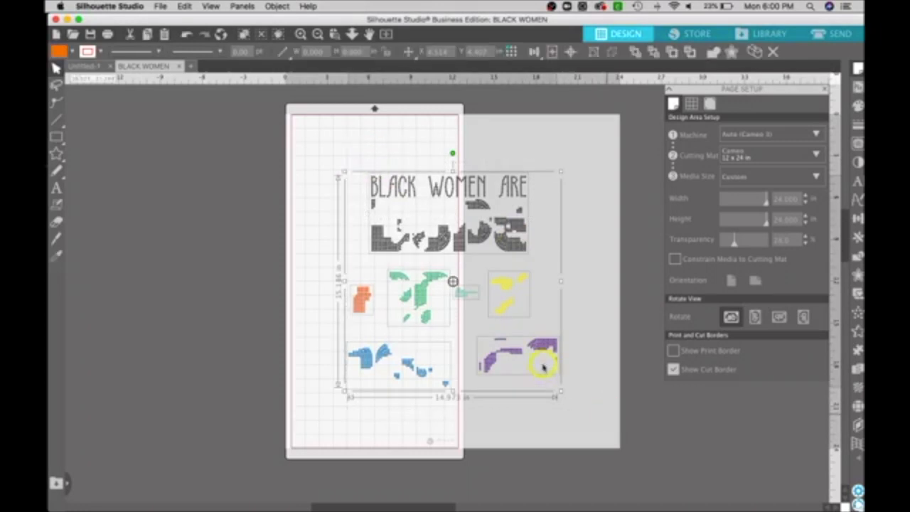
click(471, 316)
click(437, 300)
drag(381, 264, 467, 305)
click(583, 323)
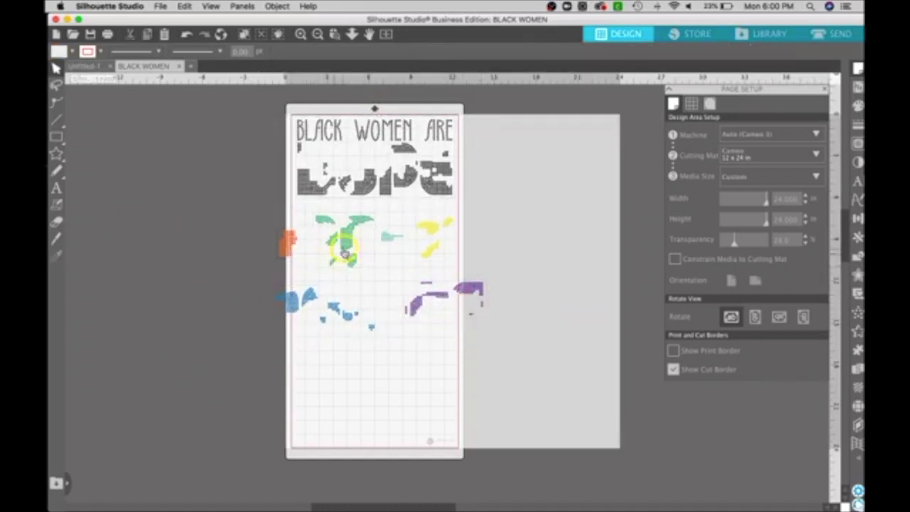
Step: Move the orange piece right so it lies inside the mat's cut border
click(291, 238)
drag(291, 237, 306, 241)
click(317, 308)
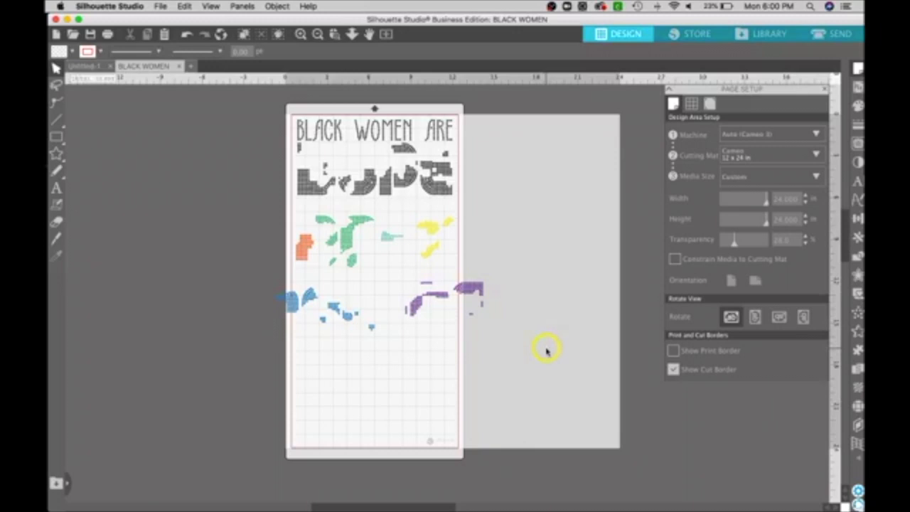
Step: Move all the coloured pieces off the mat to its left and nudge the black lettering within the cut border
drag(546, 347, 237, 229)
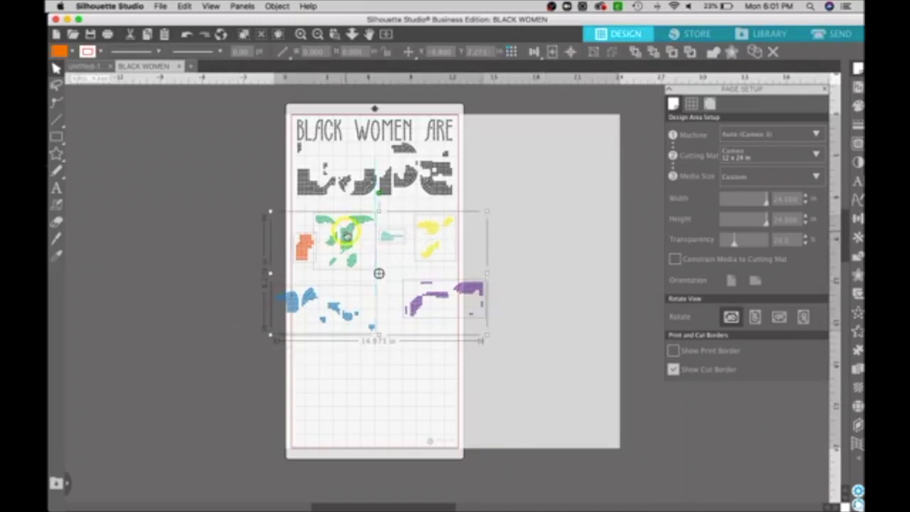
drag(346, 235, 128, 208)
click(431, 189)
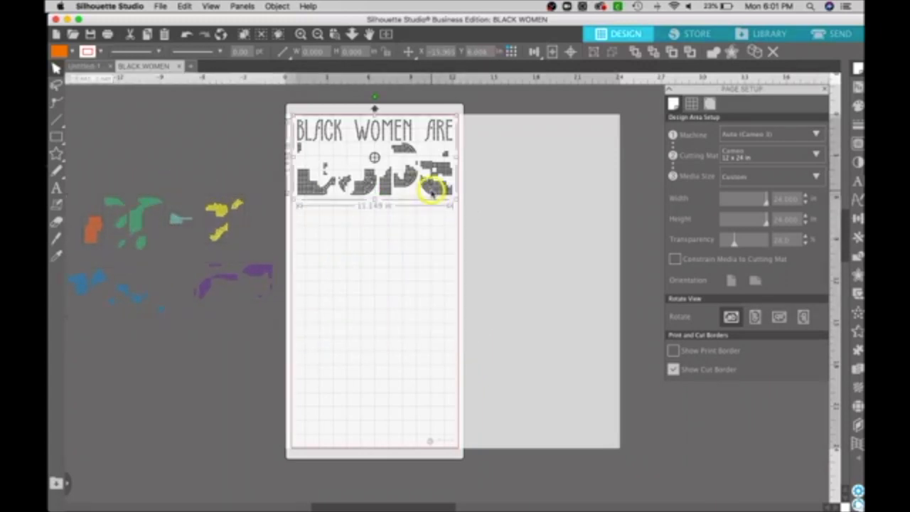
drag(431, 189, 430, 191)
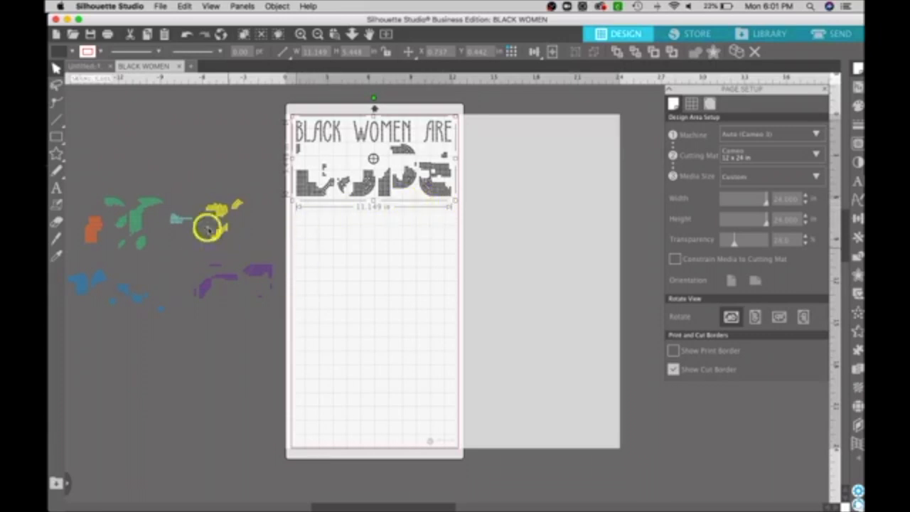
Step: Move the group of coloured pieces back onto the mat, close beneath the black lettering
click(82, 178)
drag(248, 200, 281, 300)
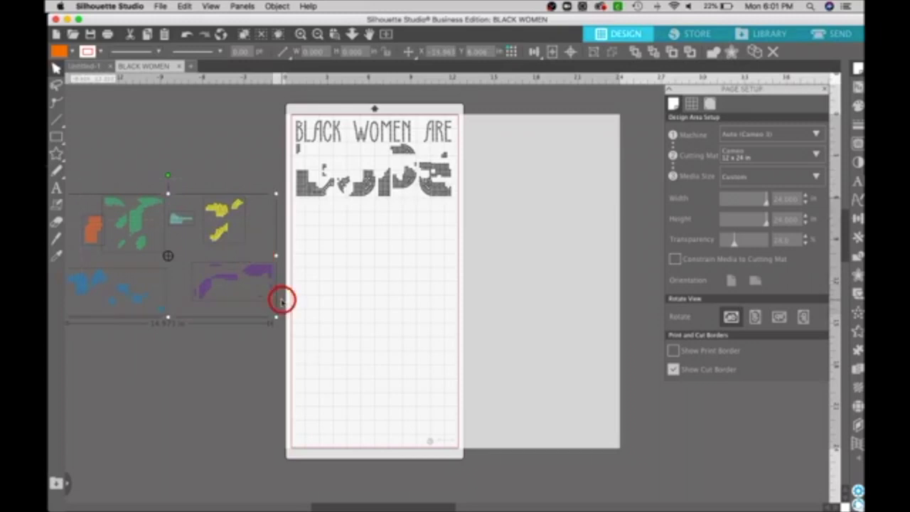
drag(211, 226, 430, 240)
click(427, 240)
click(430, 240)
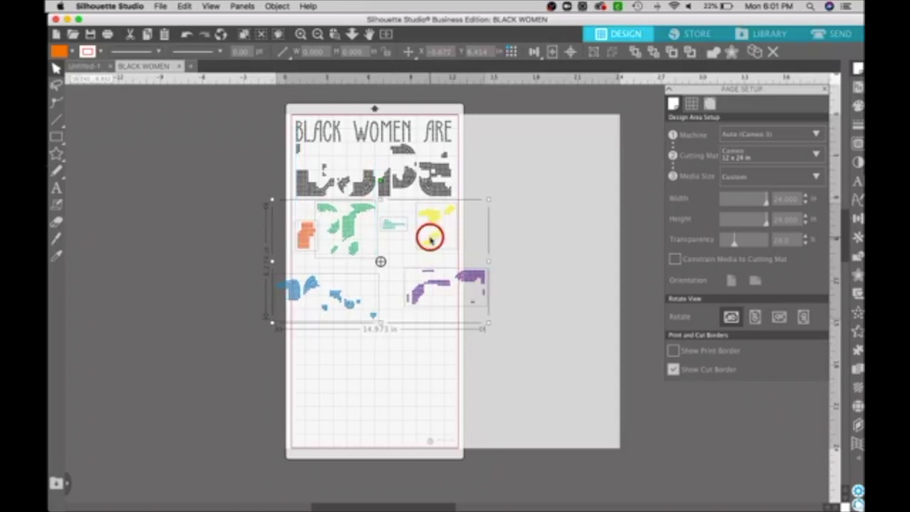
click(577, 279)
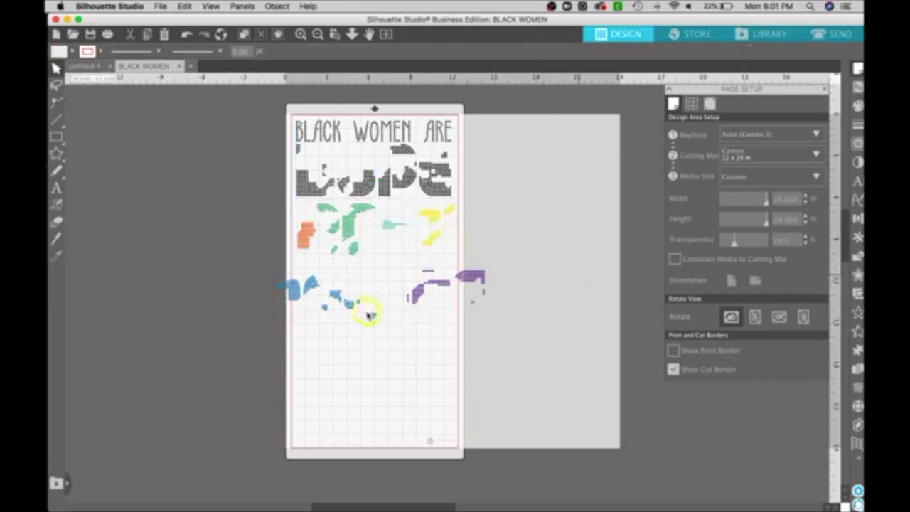
Step: Move the blue piece right and the purple piece left and up so both fit within the mat's width
click(343, 304)
drag(343, 304, 361, 295)
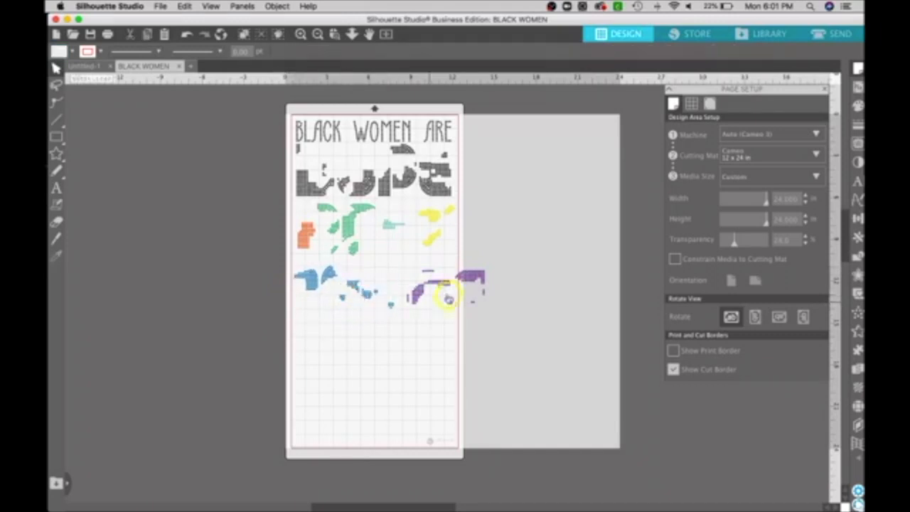
drag(430, 282, 403, 267)
click(403, 267)
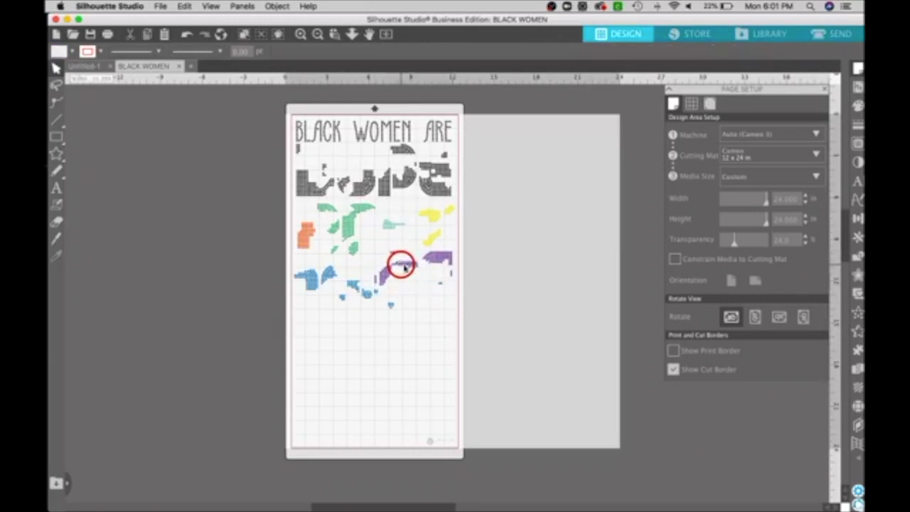
click(534, 311)
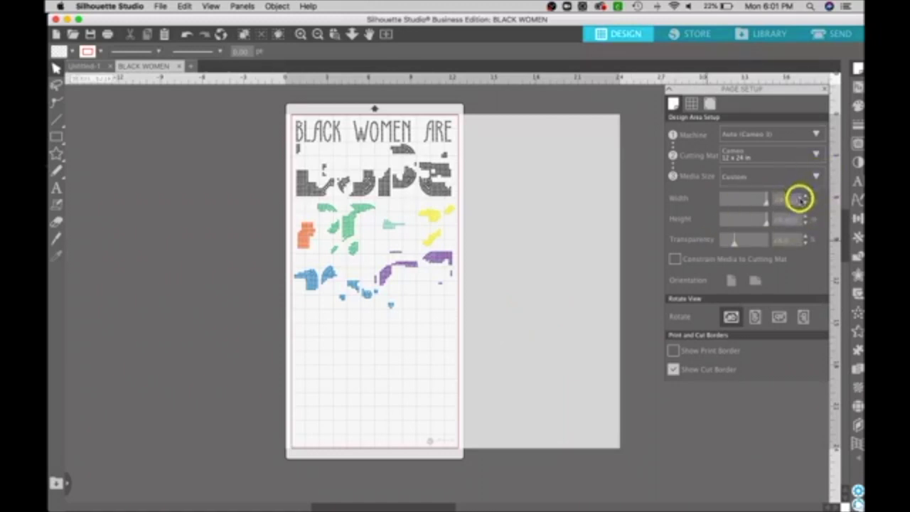
Step: Set the page size to 12 in wide and 24 in high
double_click(800, 198)
text(12)
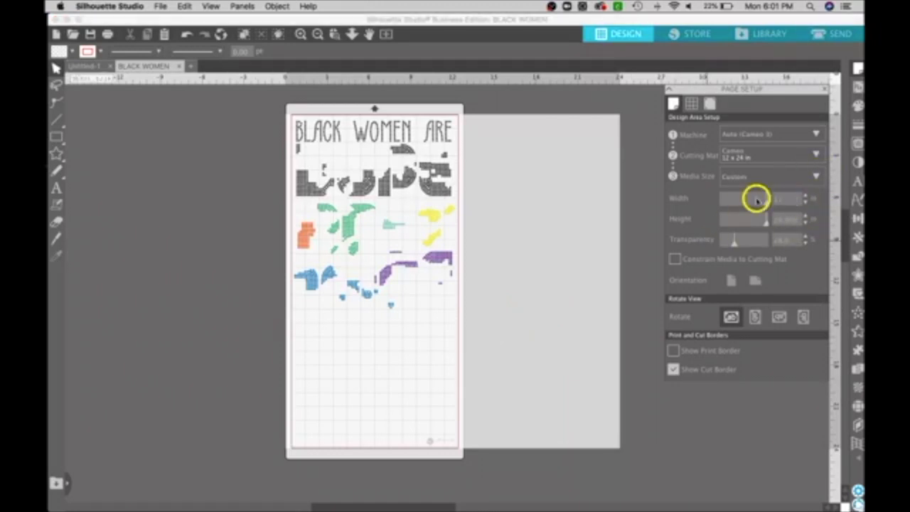
key(Tab)
text(1)
key(Return)
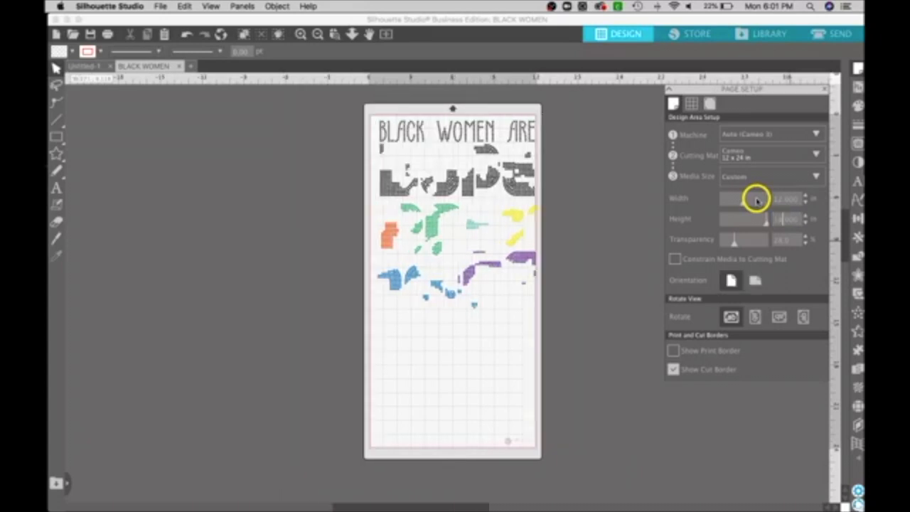
click(609, 241)
Step: Shift the lettering and the orange, green, teal and yellow pieces slightly left so they fit inside the cut border
click(481, 183)
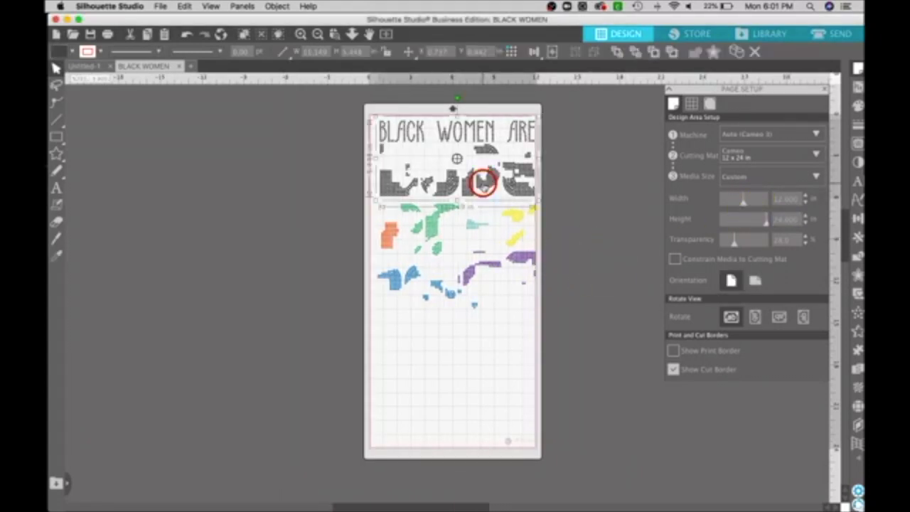
drag(481, 183, 476, 183)
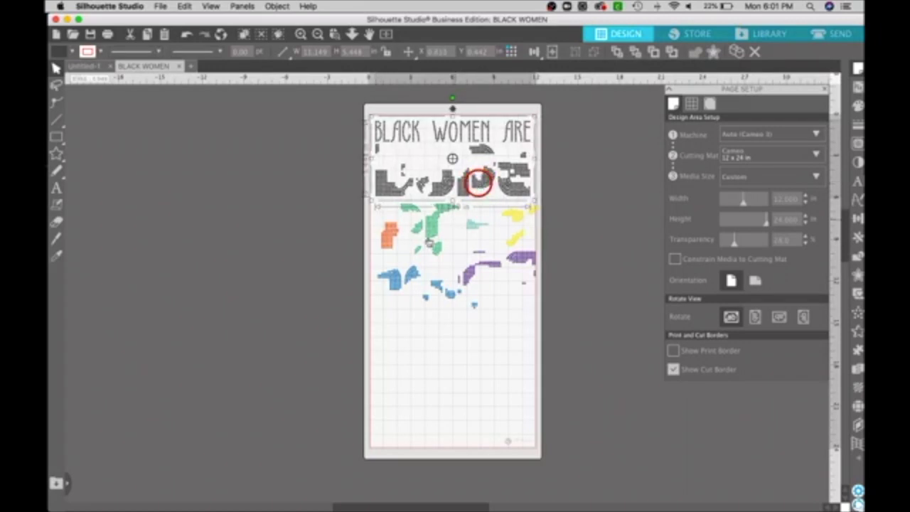
click(388, 239)
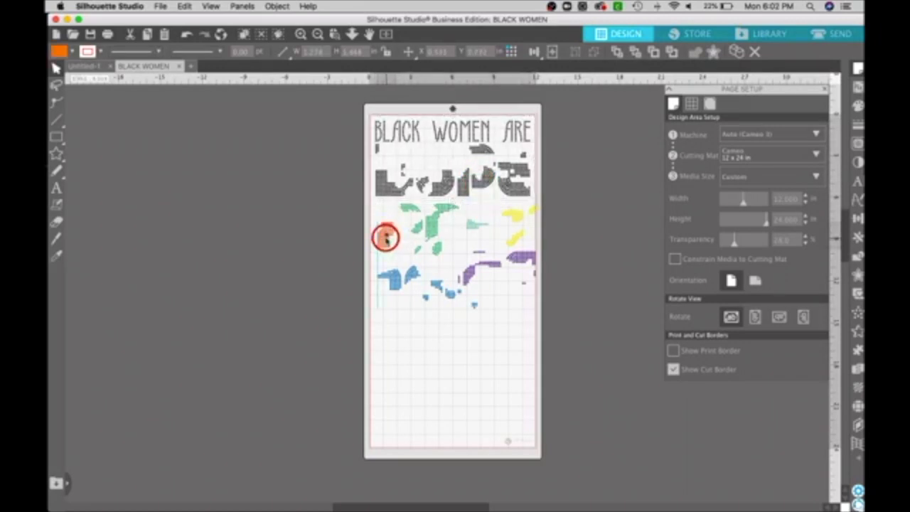
click(429, 228)
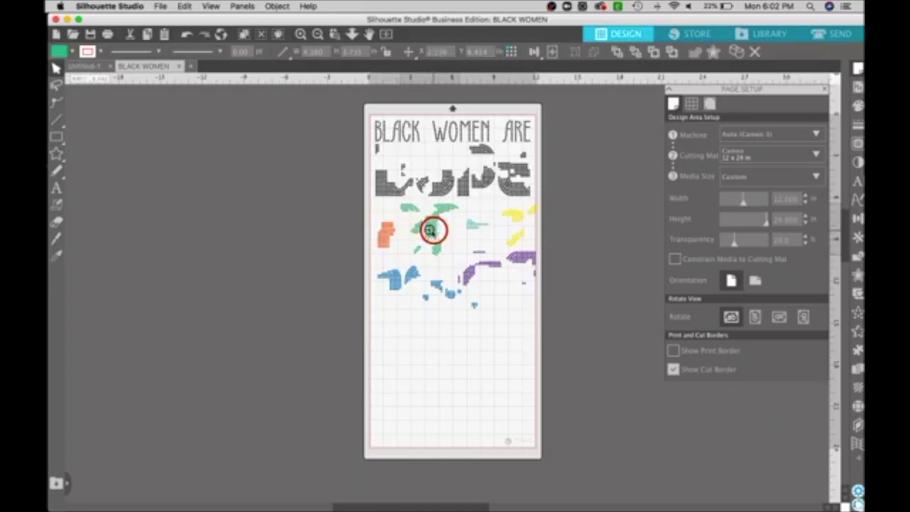
click(472, 222)
click(513, 214)
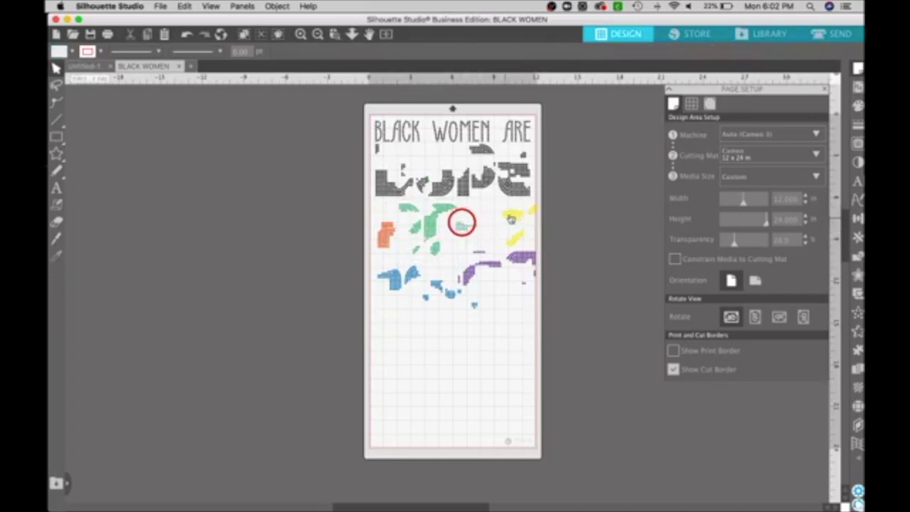
drag(517, 221, 499, 221)
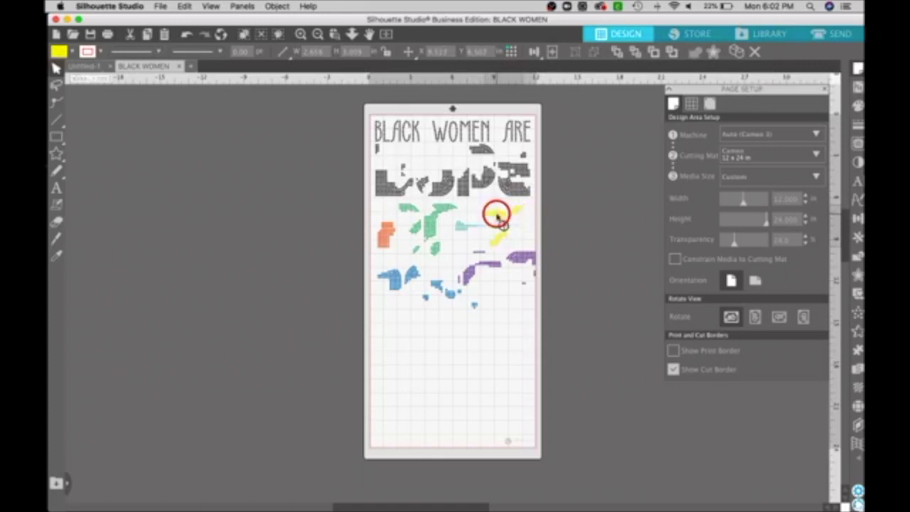
Step: Shift the blue and purple pieces slightly left so both lie inside the cut border
click(412, 275)
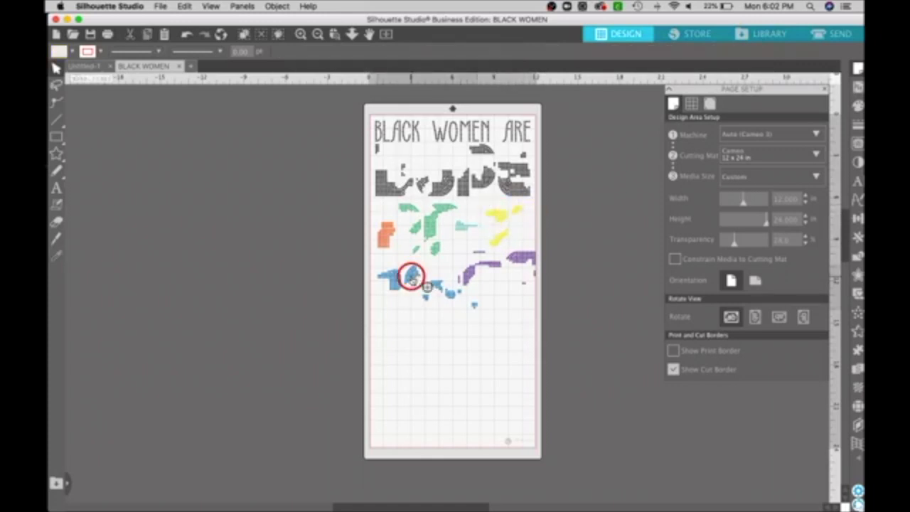
drag(412, 277, 409, 277)
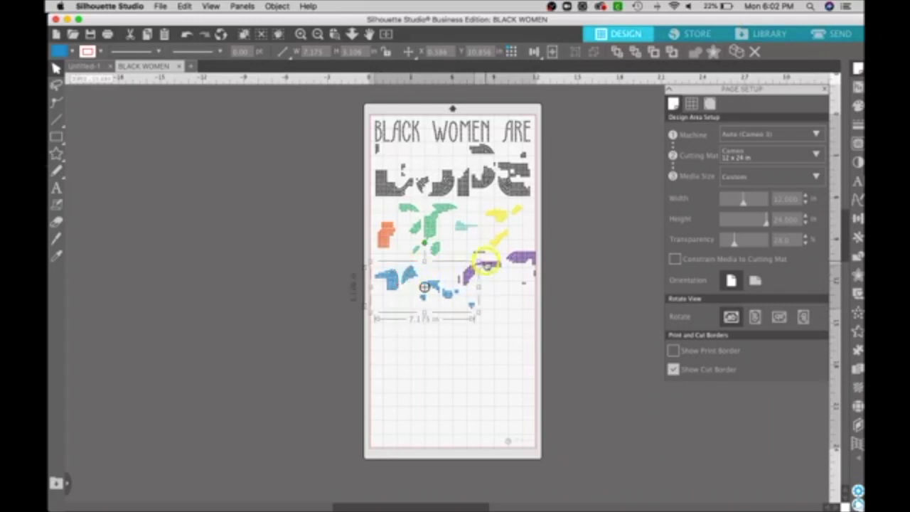
click(486, 264)
drag(486, 263, 478, 264)
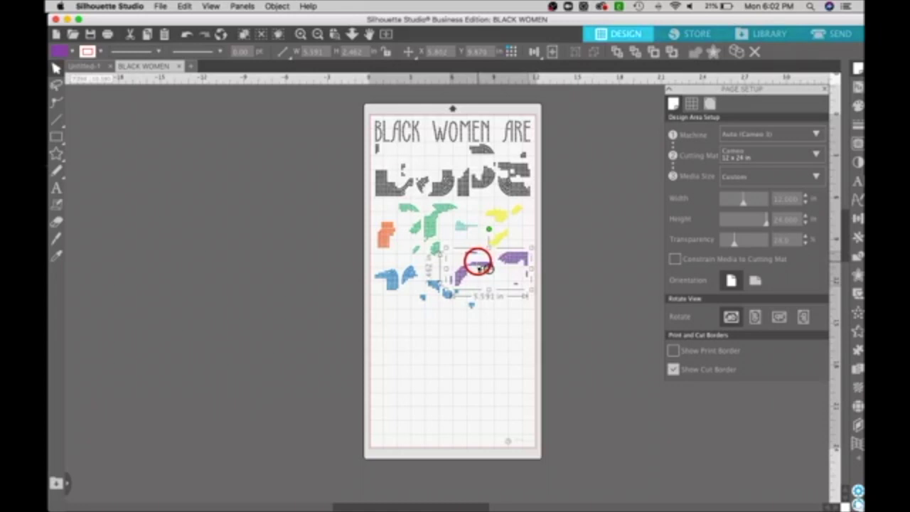
click(527, 340)
Step: Select the whole design and bring up its send settings, checking the material choices for Tool 1
drag(531, 321, 342, 114)
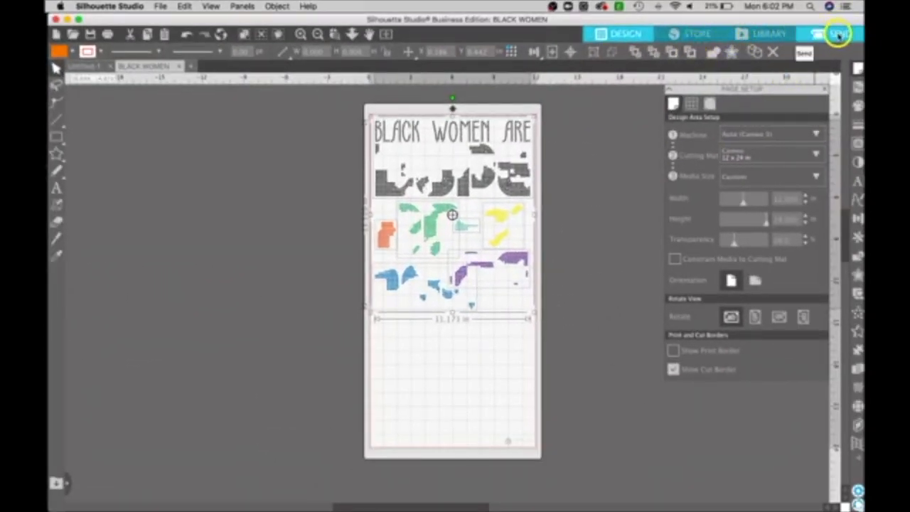
click(838, 34)
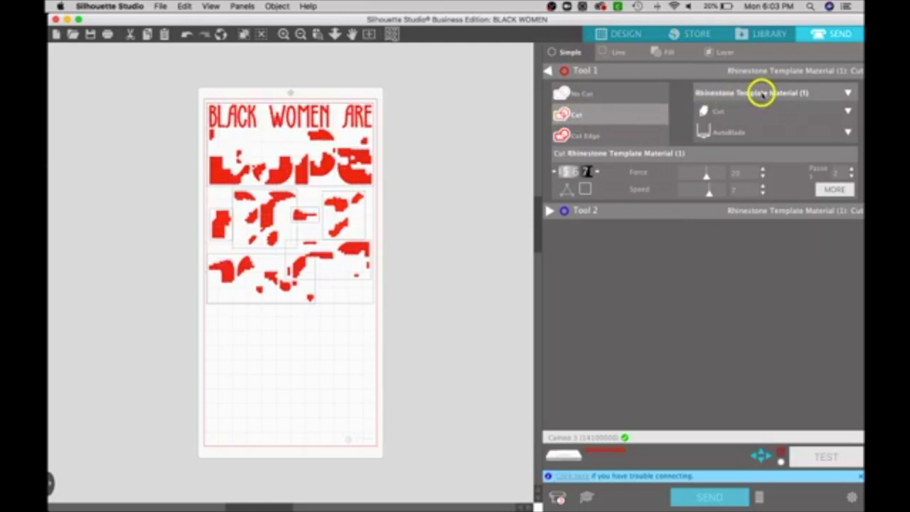
click(760, 92)
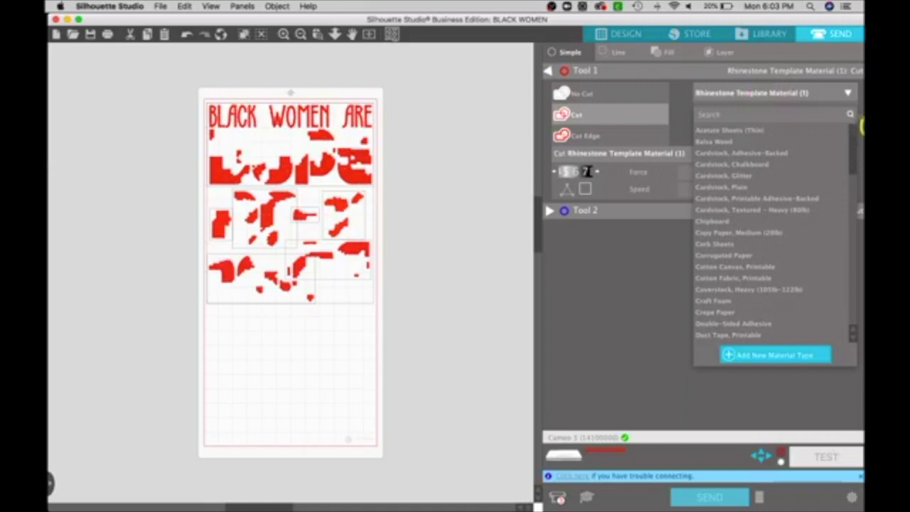
click(855, 133)
click(848, 96)
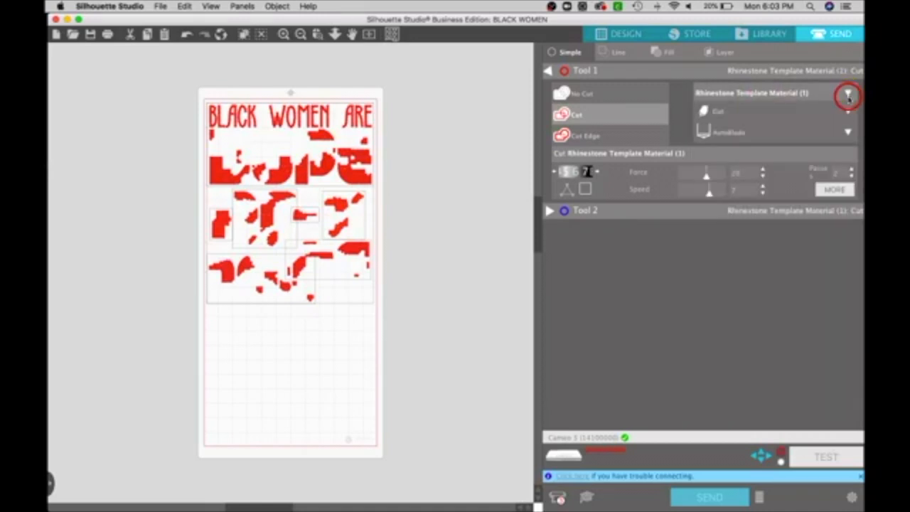
Step: Change the Tool 1 material to the built-in Rhinestone Template Material preset
drag(853, 141, 855, 328)
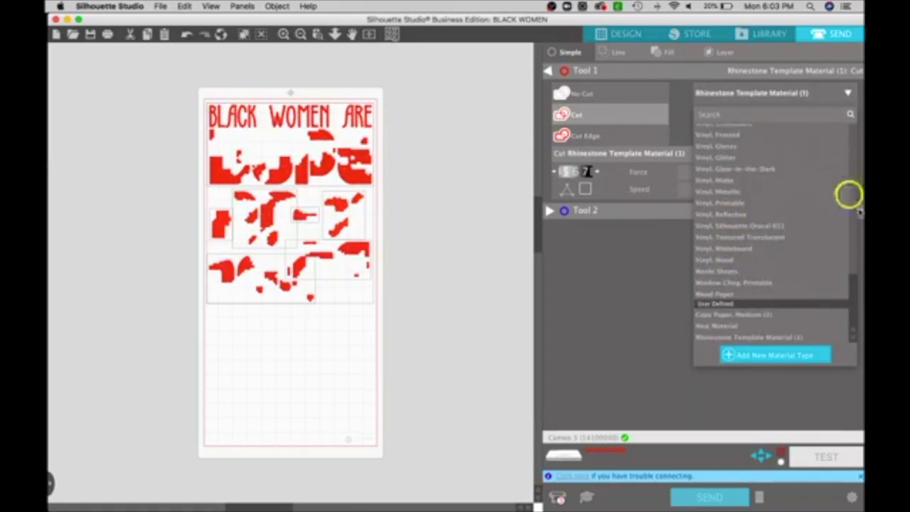
click(854, 291)
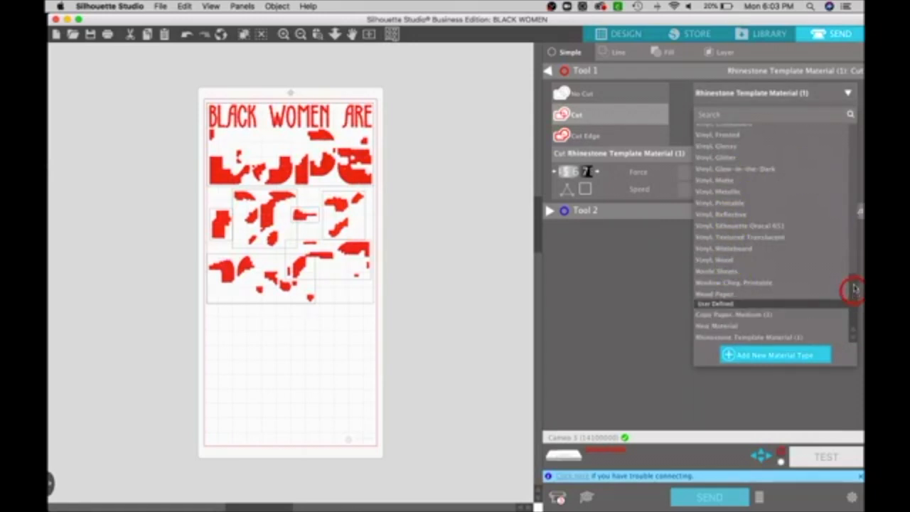
drag(854, 291, 854, 281)
click(854, 286)
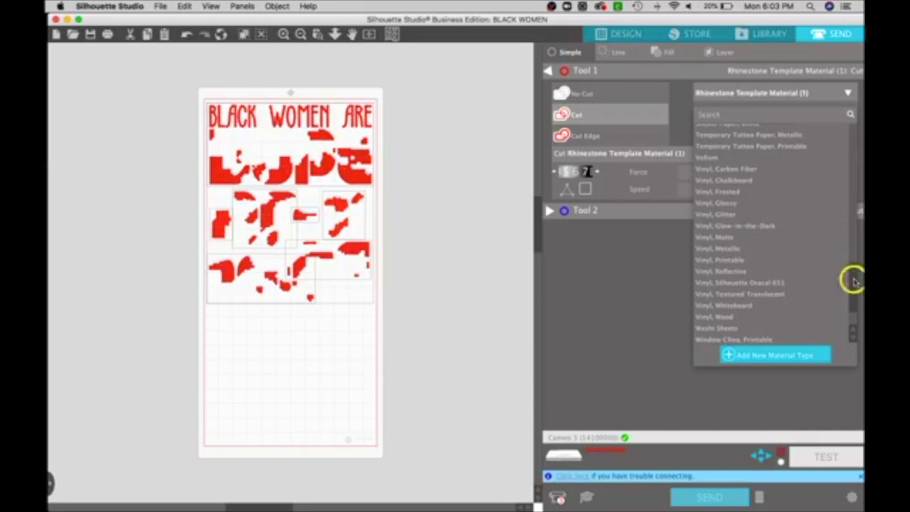
drag(854, 281, 853, 236)
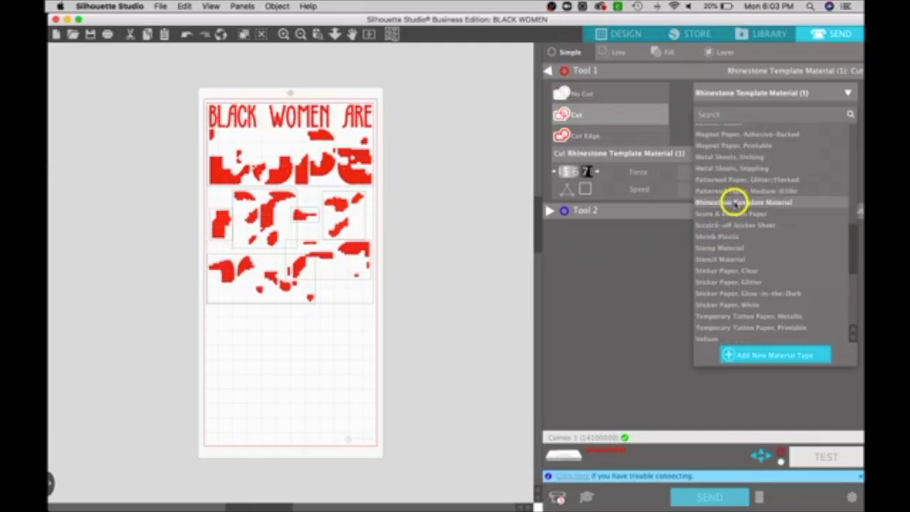
click(735, 204)
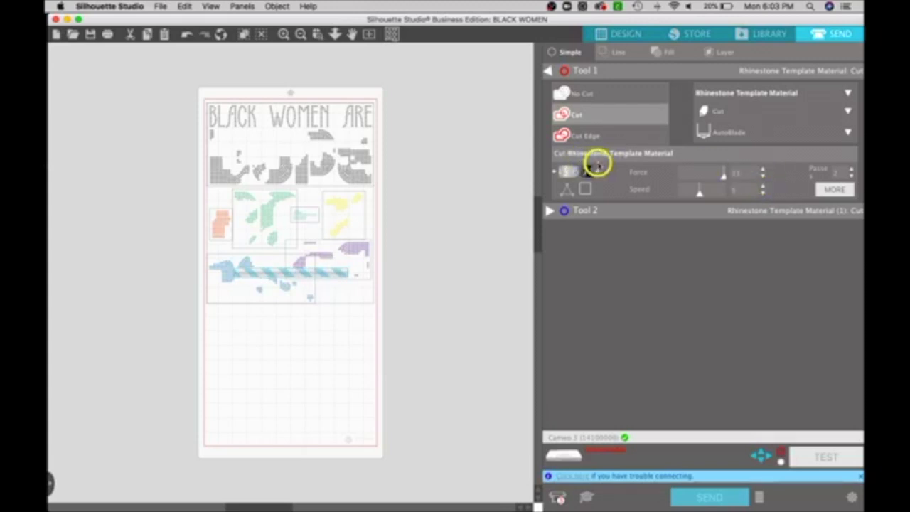
Step: Lower the Tool 1 cutting force for Rhinestone Template Material to 25
click(762, 182)
click(762, 182)
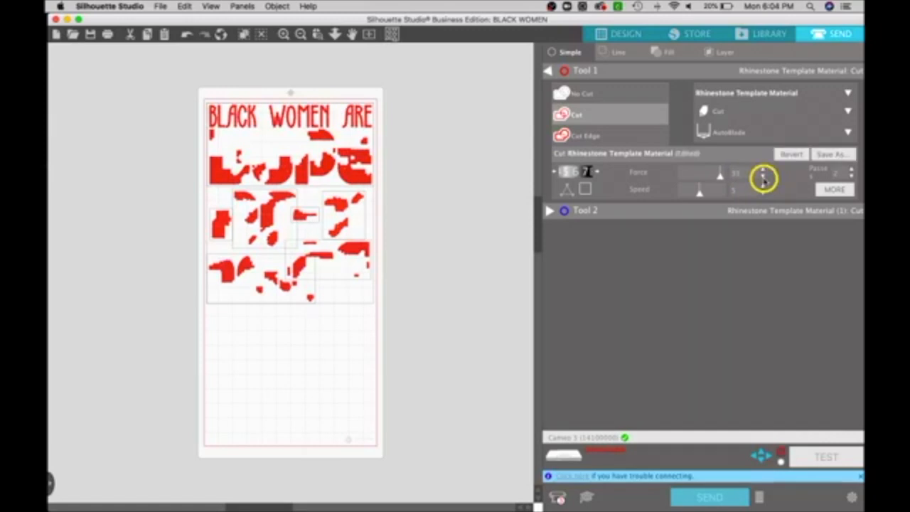
click(763, 181)
click(762, 181)
click(763, 181)
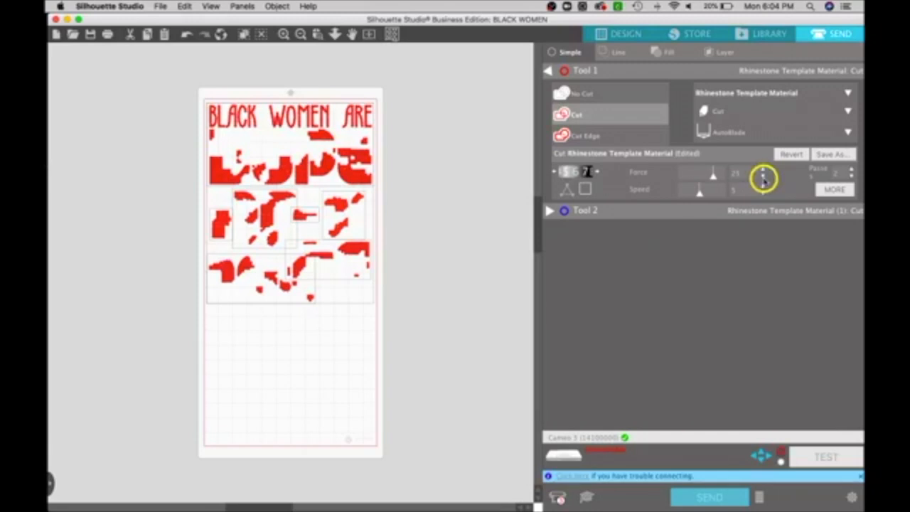